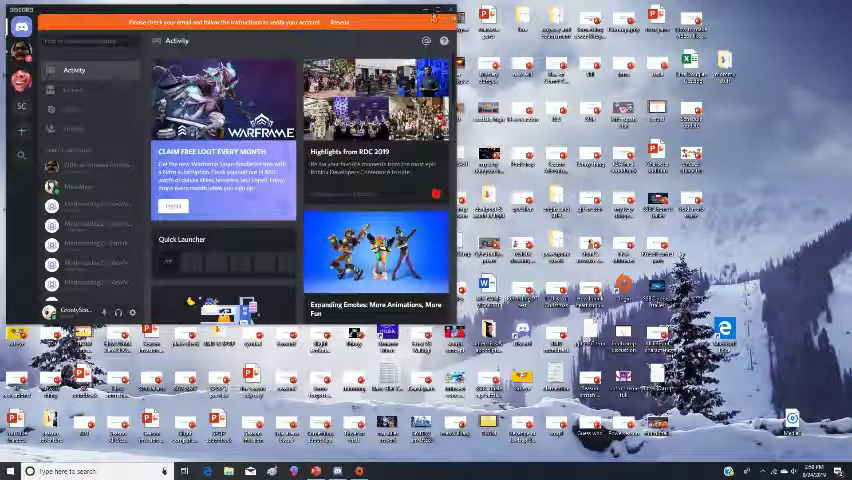
Close the Discord window so the Edge start page is in front.
click(449, 9)
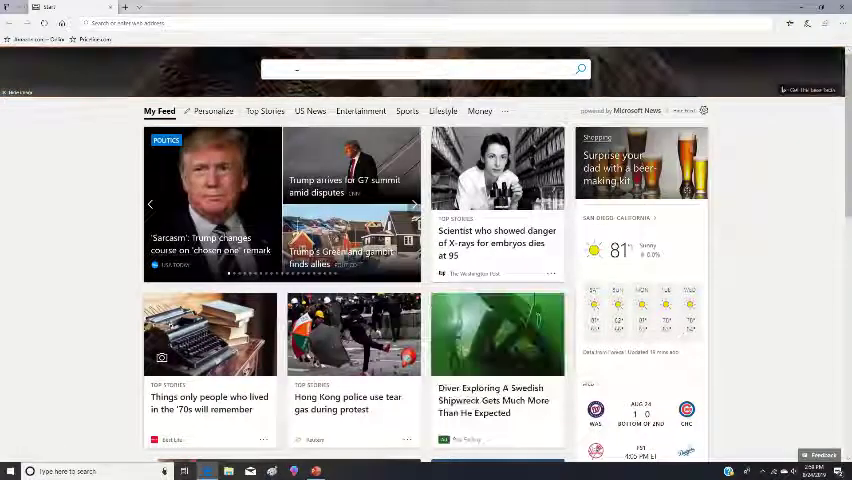
Rerun the recent 'scratch' search and open the 'Scratch - Imagine, Program, Share' result.
click(298, 69)
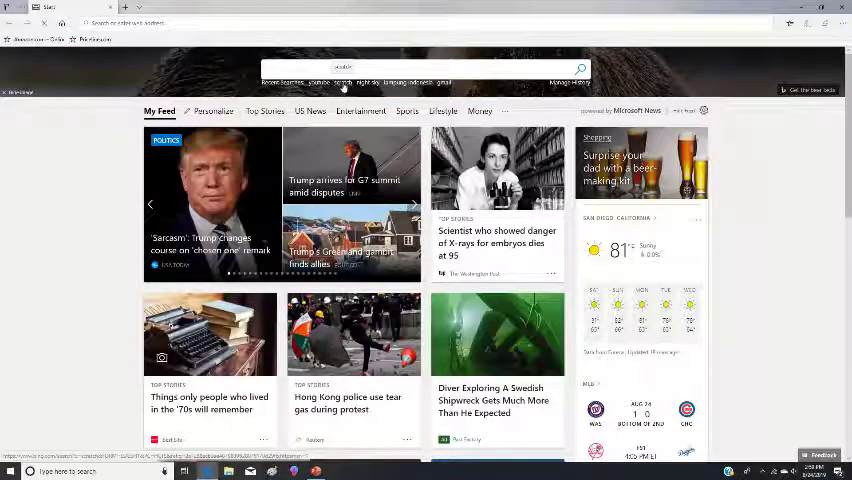
click(341, 89)
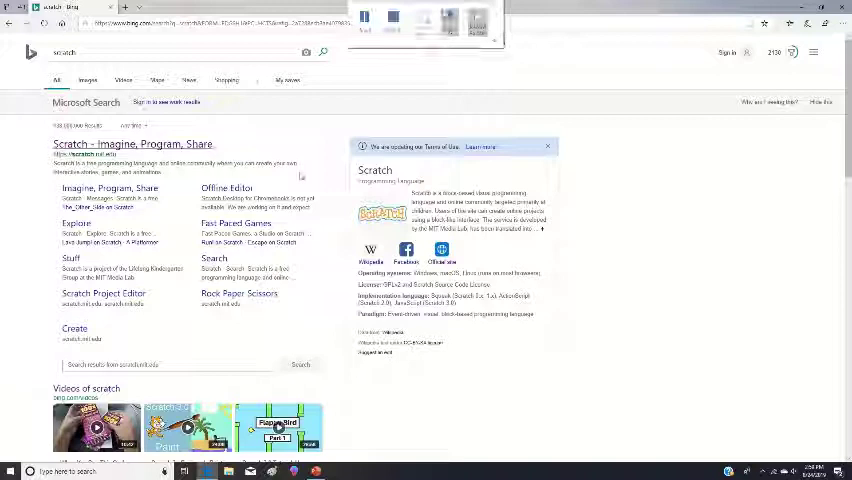
click(161, 147)
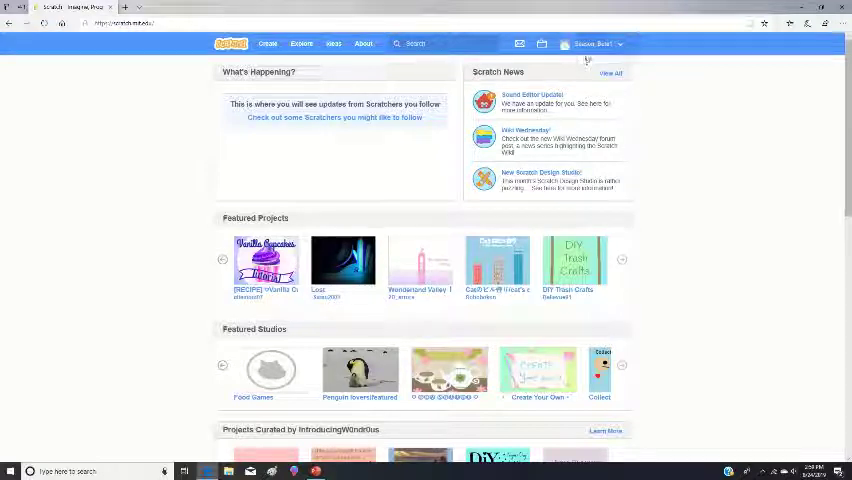
Sign in to Scratch with the saved login details.
click(592, 44)
click(567, 87)
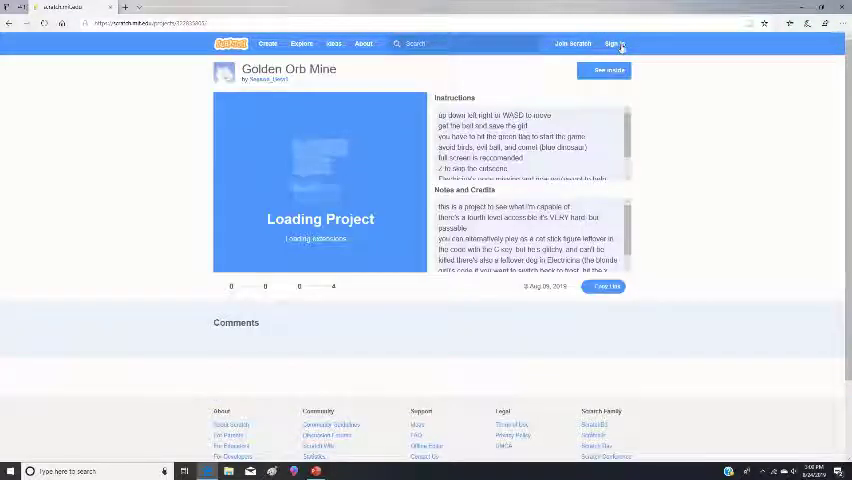
click(620, 46)
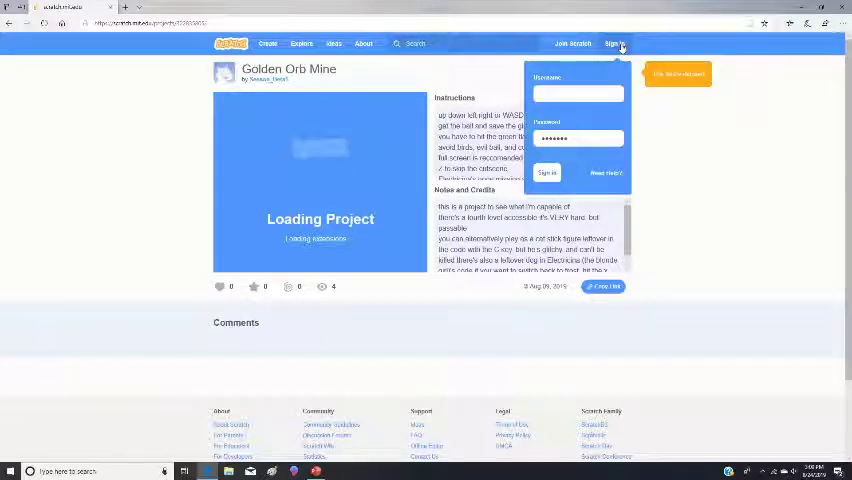
key(Return)
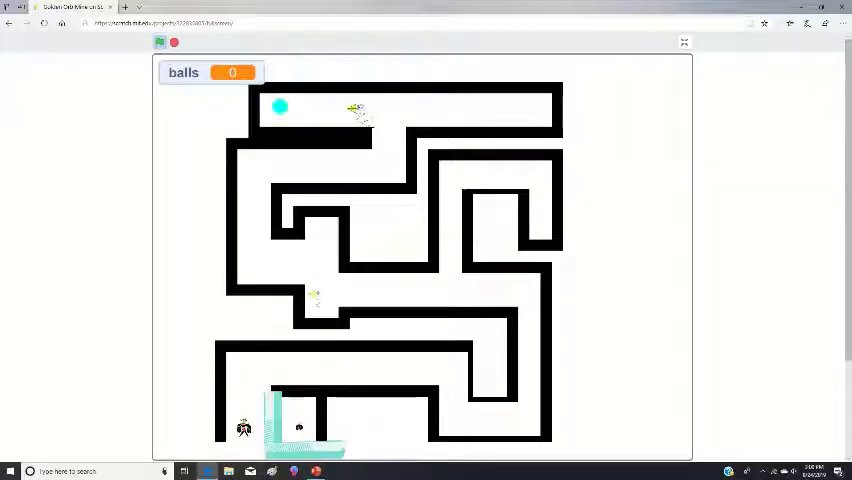
Steer the player through the lower corridors, up the right side and left along the middle.
key(Right)
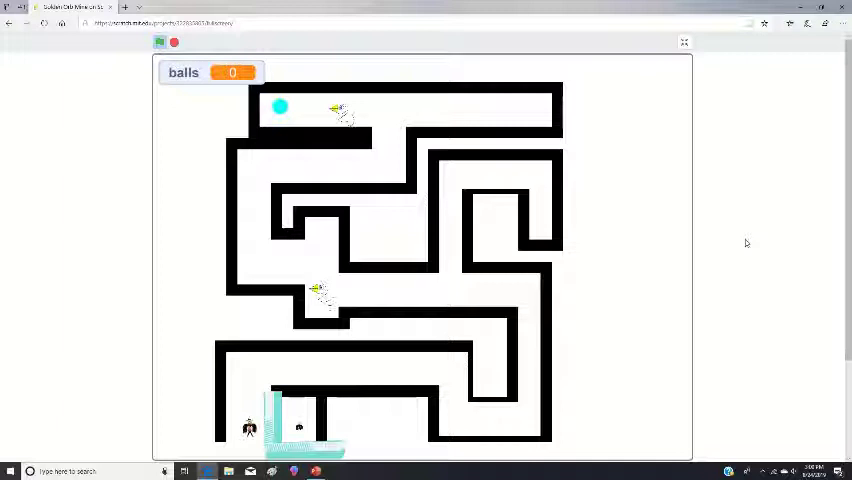
key(Up)
key(Up)
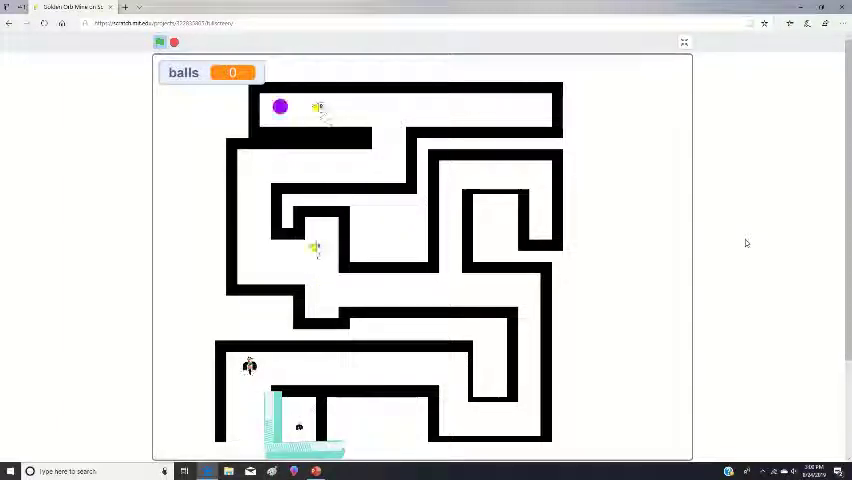
key(Right)
key(Up)
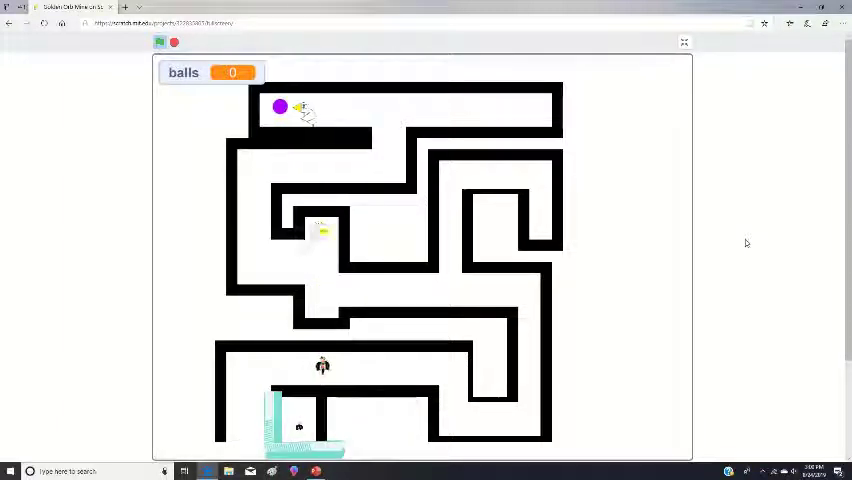
key(Right)
key(Right)
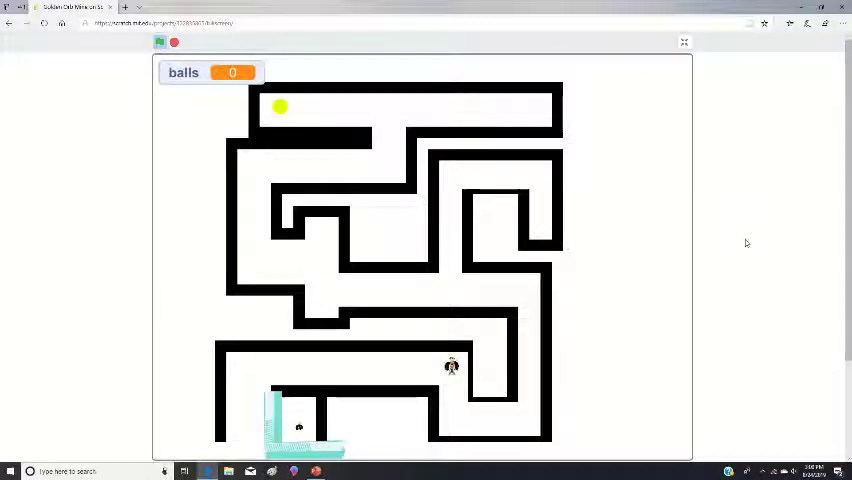
key(Down)
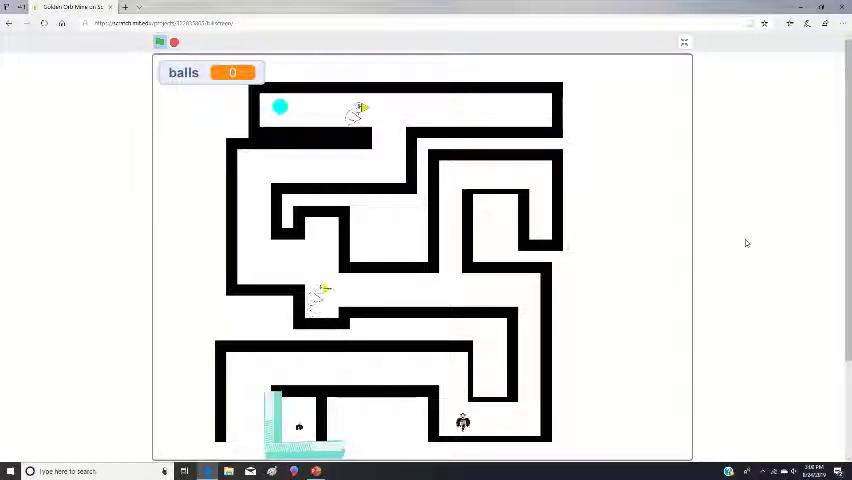
key(Right)
key(Right)
key(Up)
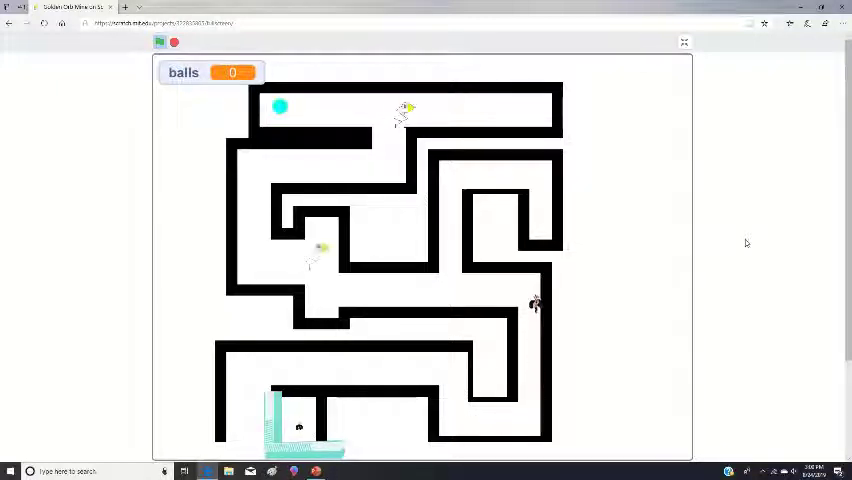
key(Up)
key(Left)
key(Left)
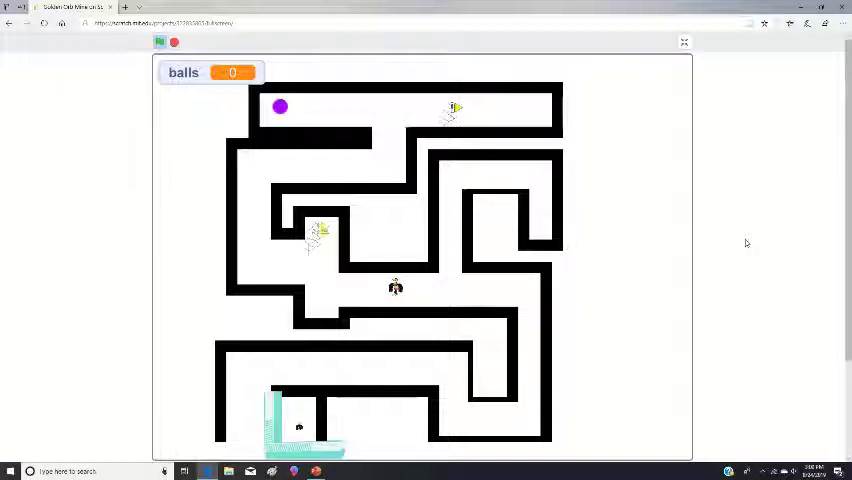
key(Left)
key(Left)
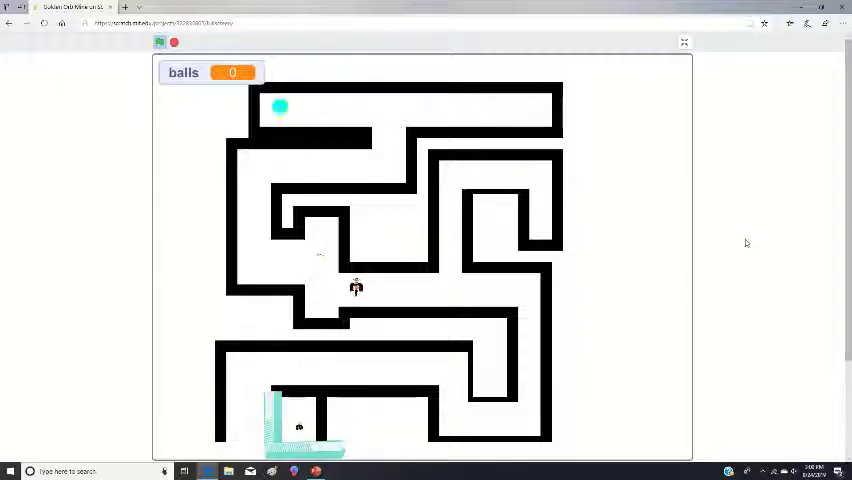
Work the player left and up to grab the ball at the top.
key(Left)
key(Up)
key(Left)
key(Up)
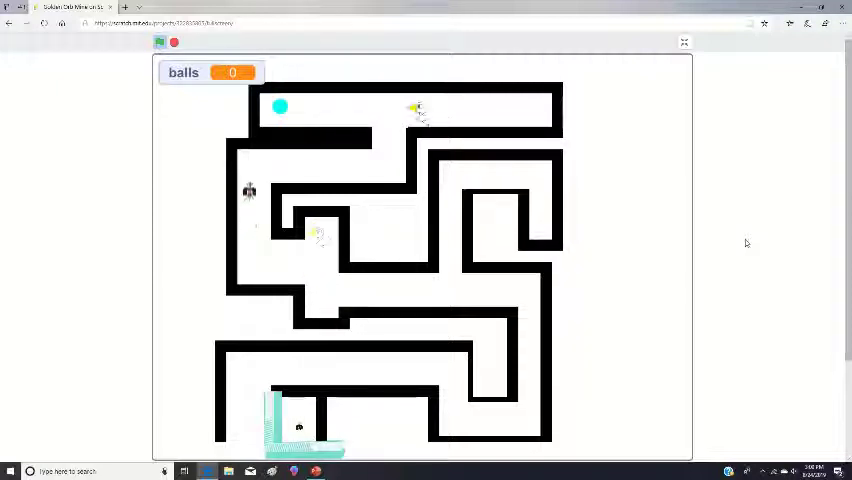
key(Up)
key(Right)
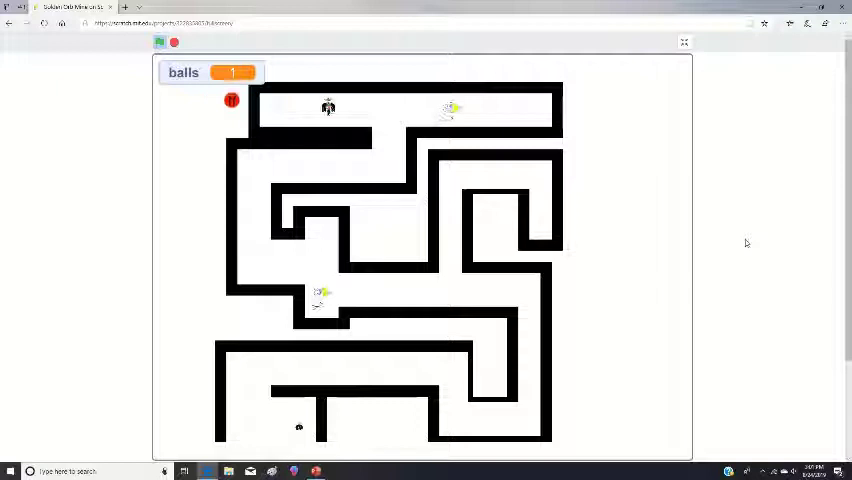
Carry the ball back down through the corridors to the girl at the bottom.
key(Down)
key(Left)
key(Down)
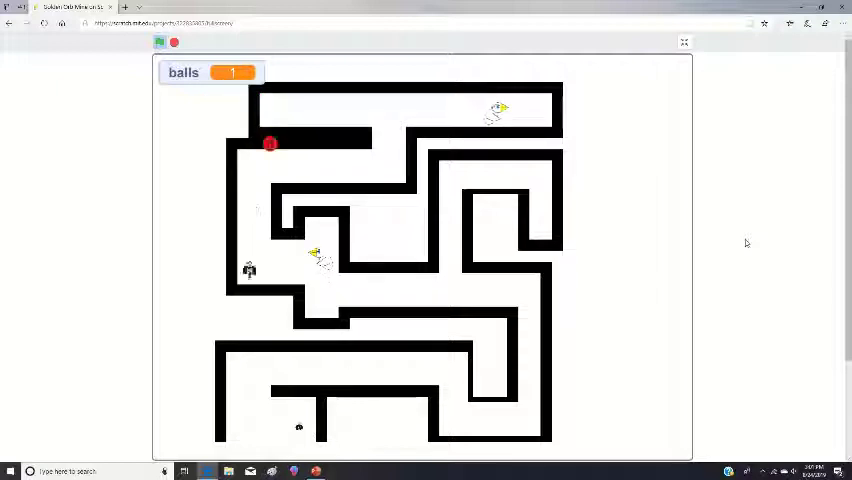
key(Right)
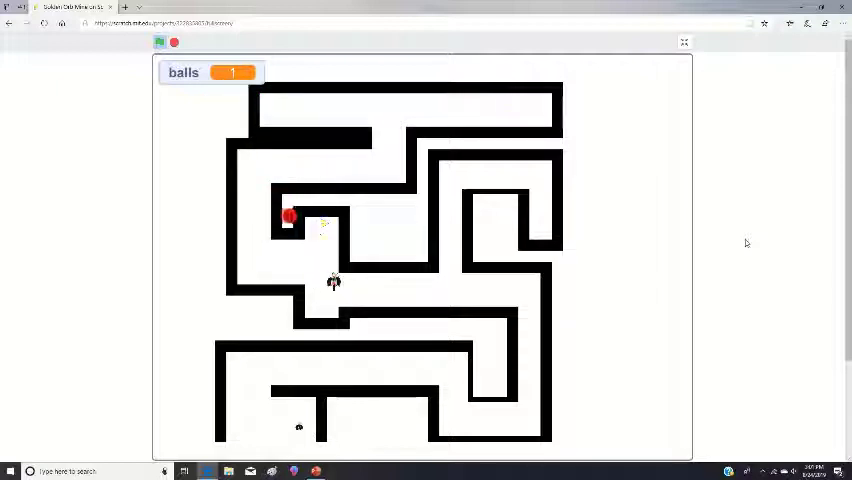
key(Down)
key(Right)
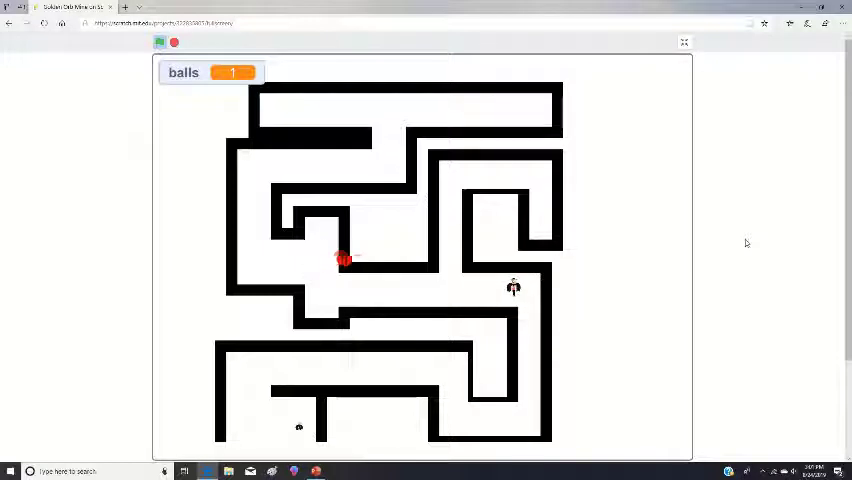
key(Left)
key(Right)
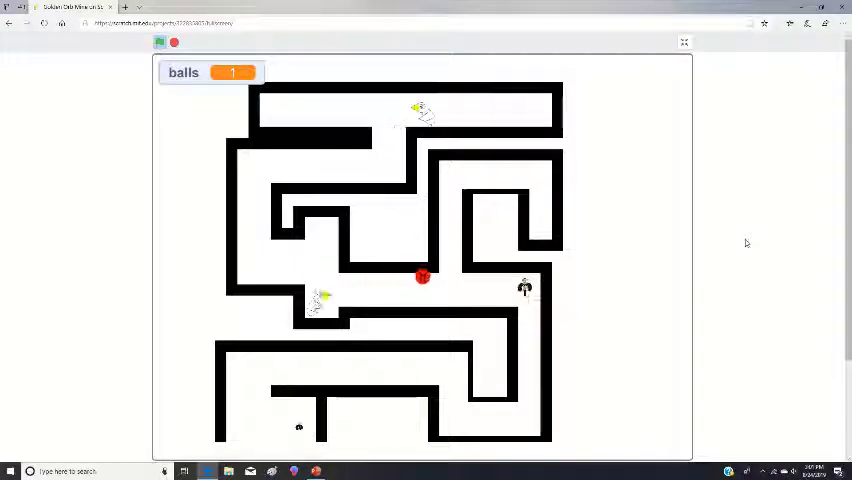
key(Down)
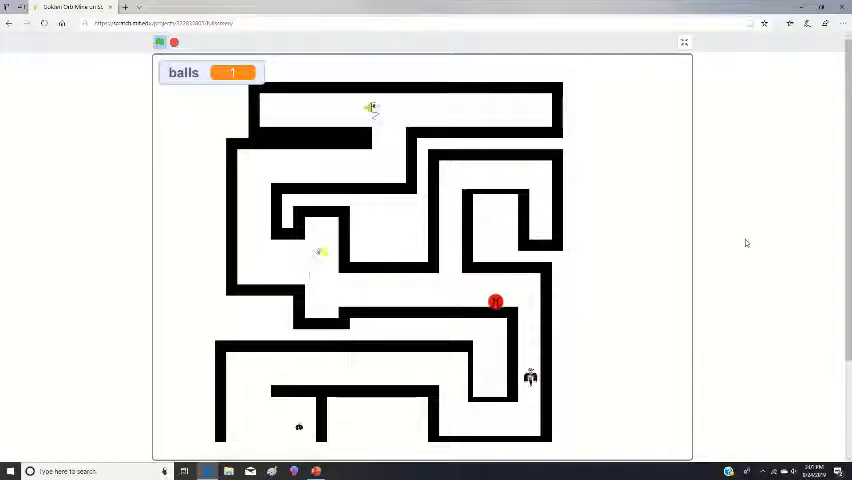
key(Up)
key(Left)
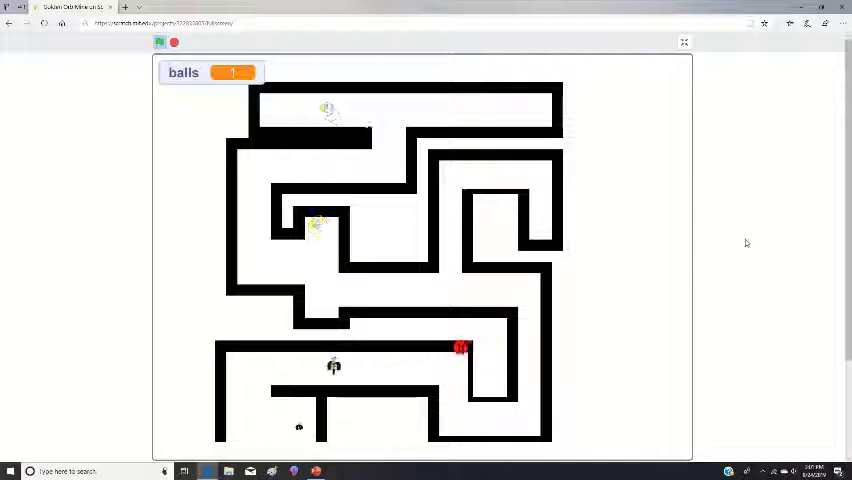
key(Down)
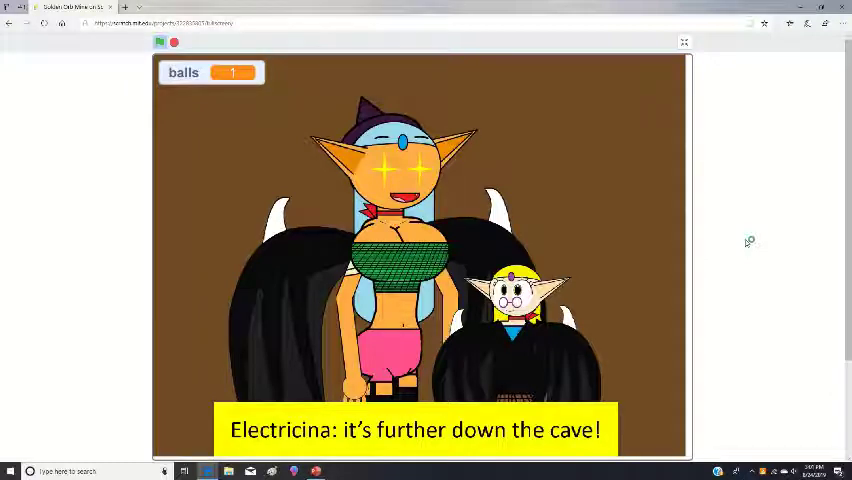
Fly up and right into the right-hand corridor and collect its ball.
key(Up)
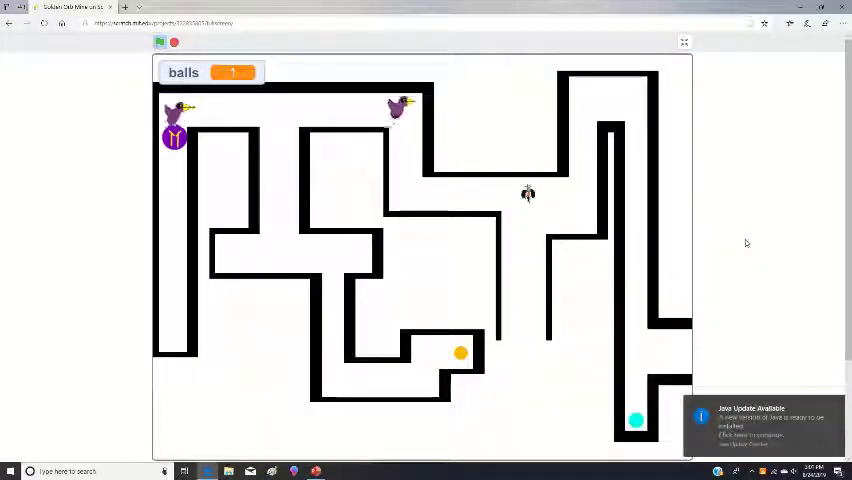
key(Right)
key(Up)
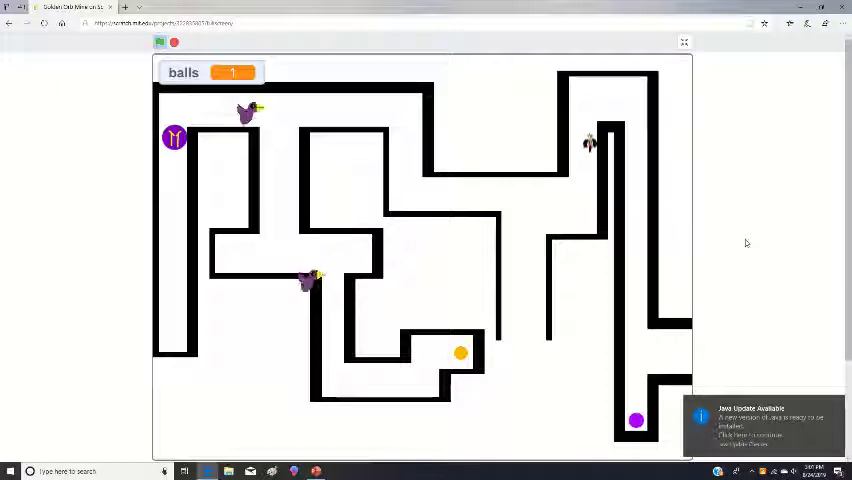
key(Right)
key(Down)
key(Down)
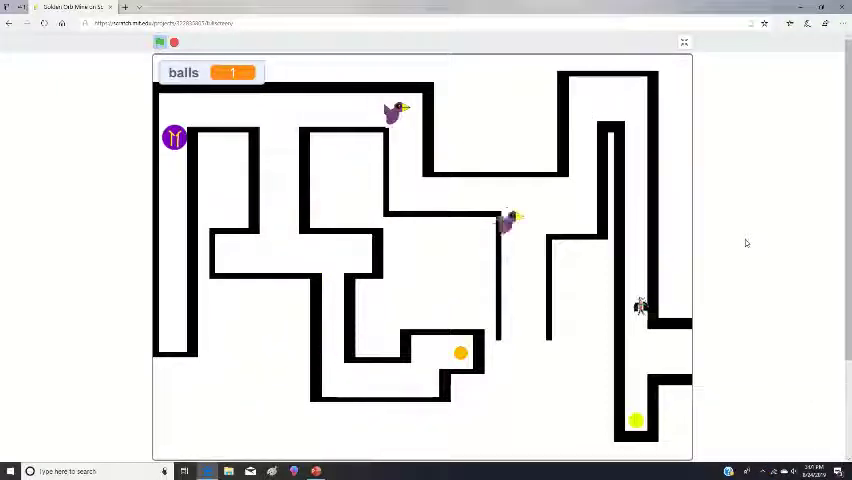
key(Down)
key(Up)
Bring the fly back up the right corridor and left into the middle passage.
key(Up)
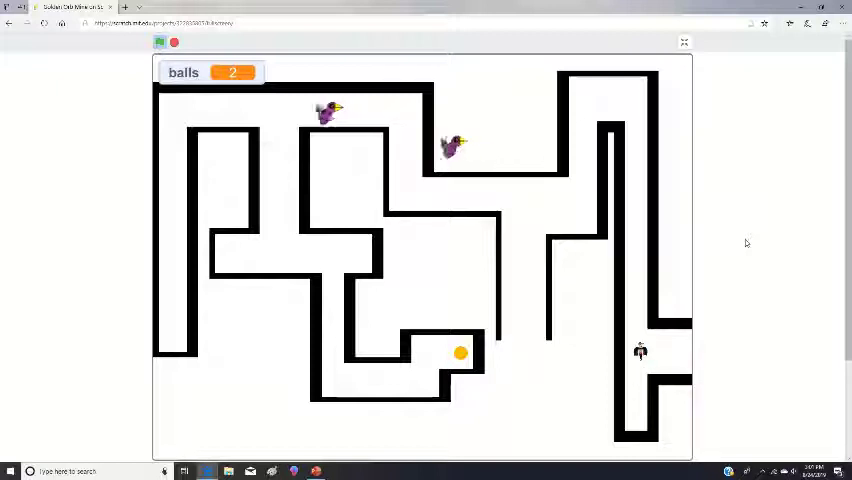
key(Right)
key(Left)
key(Right)
key(Left)
key(Up)
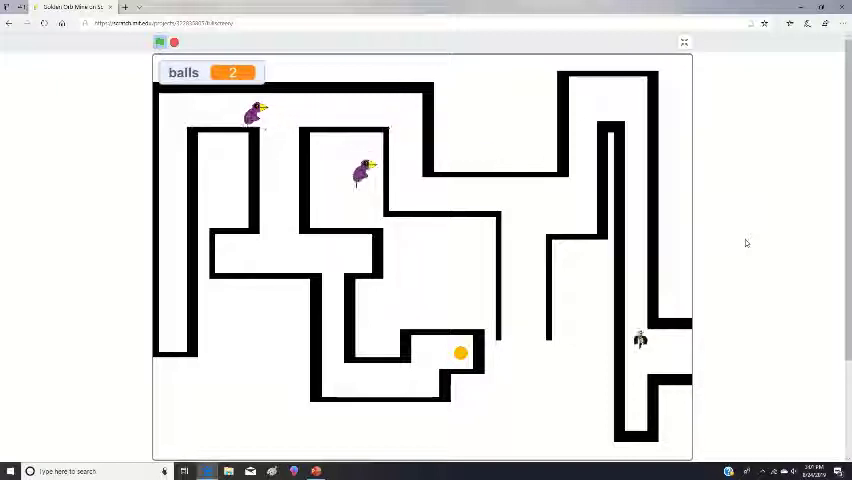
key(Up)
key(Up)
key(Up)
key(Left)
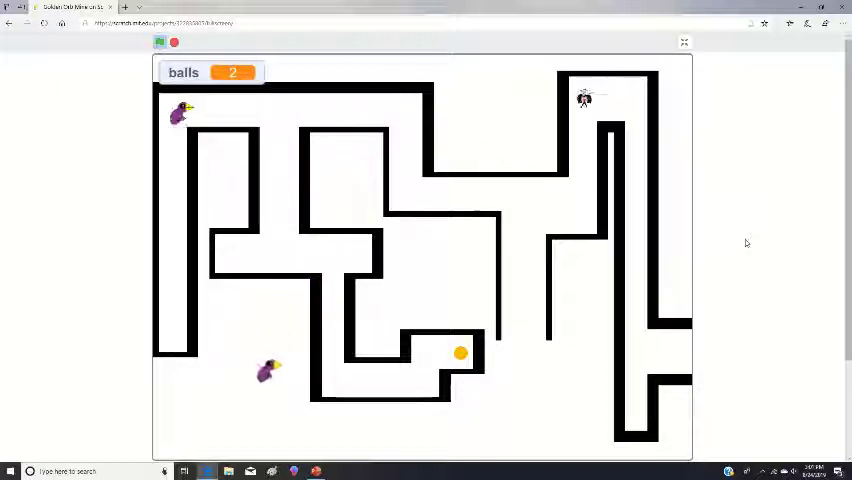
key(Down)
key(Left)
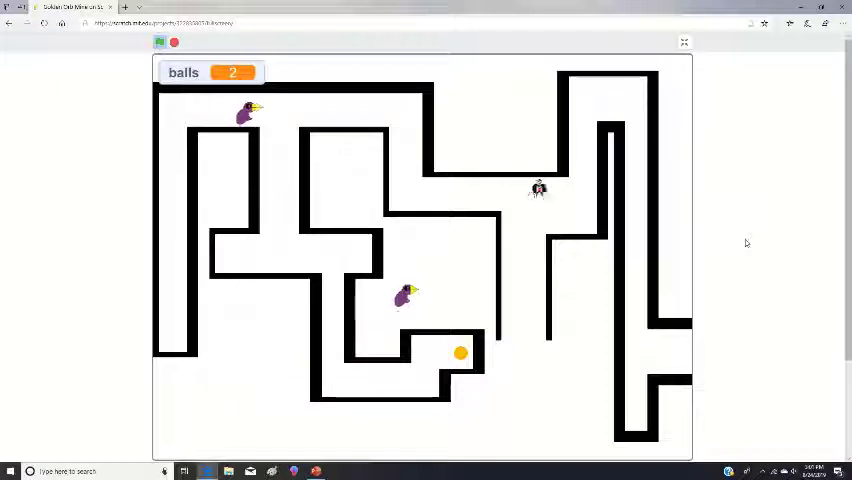
Move the fly left past the birds and up toward the top corridor.
key(Right)
key(Left)
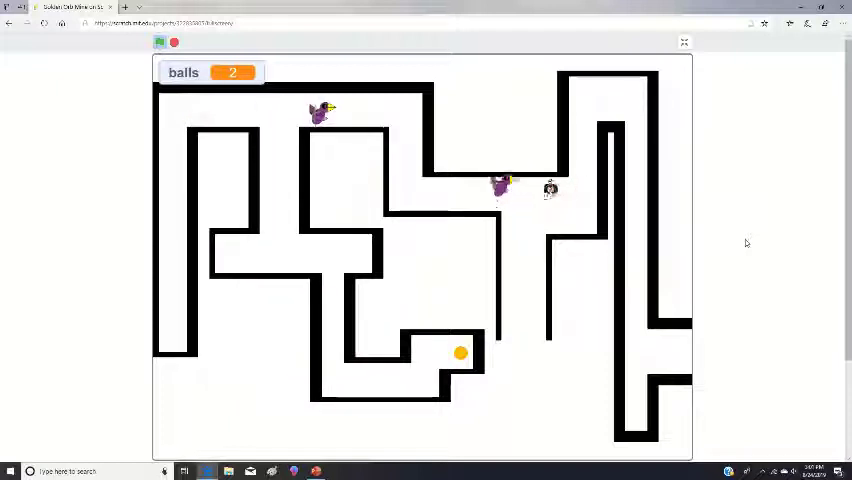
key(Left)
key(Left)
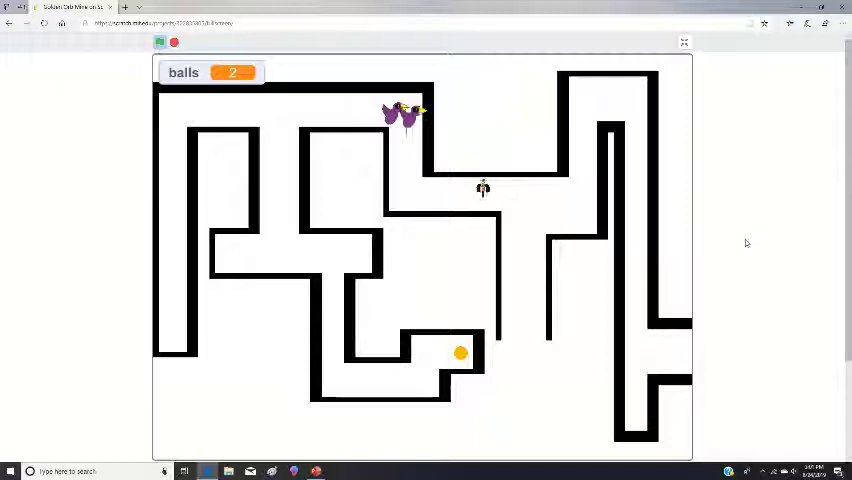
key(Down)
key(Left)
key(Left)
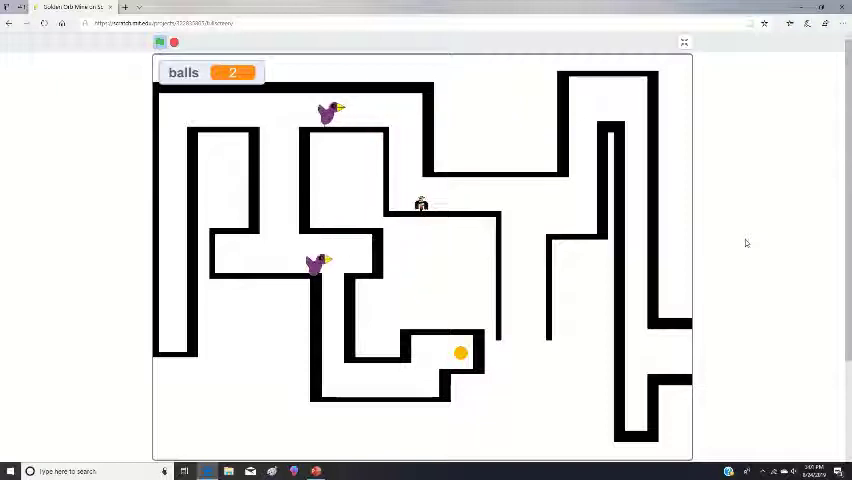
key(Up)
key(Left)
key(Up)
key(Left)
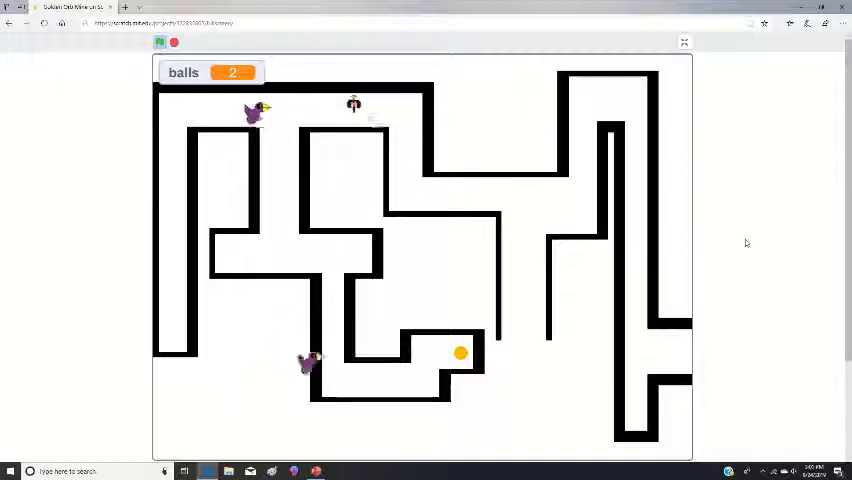
key(Left)
key(Left)
Guide the fly down the left-middle corridor onto the gold dot.
key(Down)
key(Down)
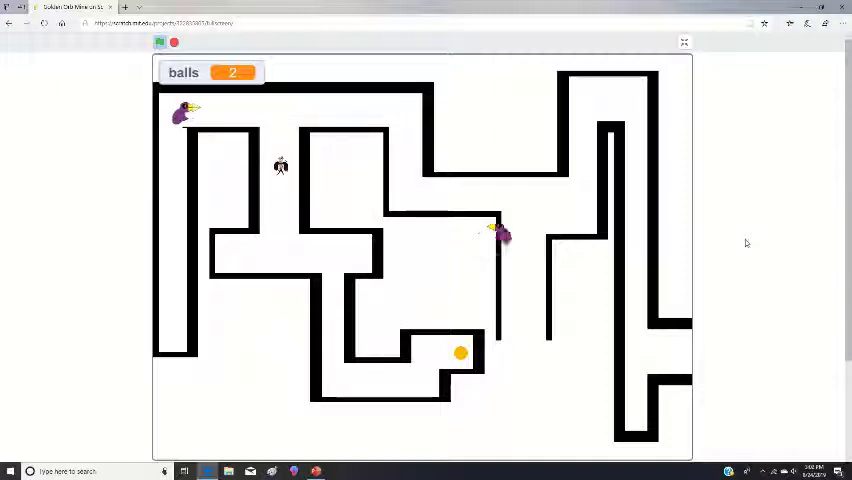
key(Right)
key(Down)
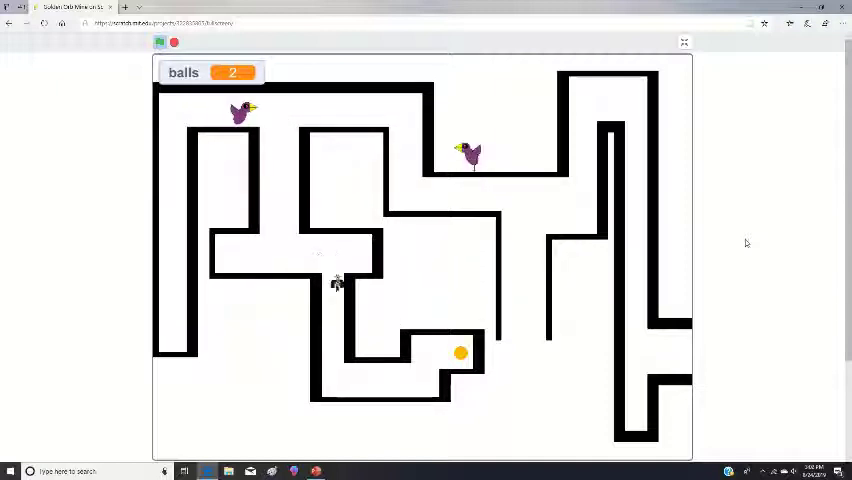
key(Down)
key(Right)
key(Up)
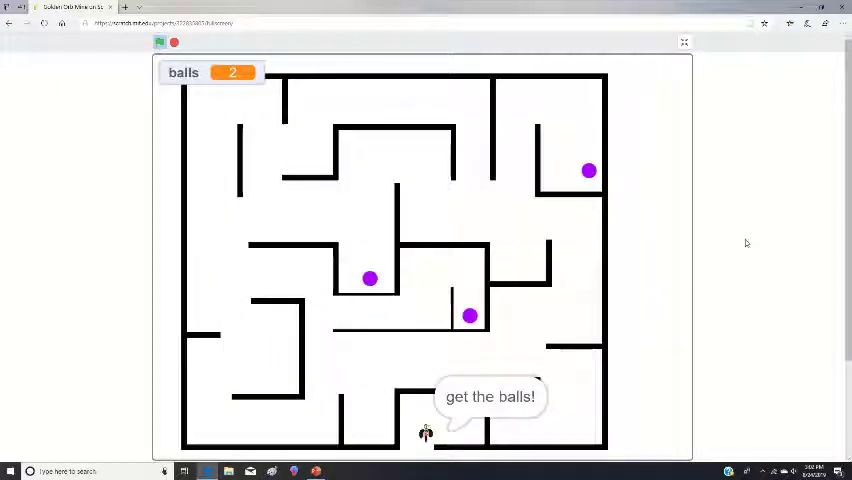
Move the fly up and to the right into the new maze.
key(Up)
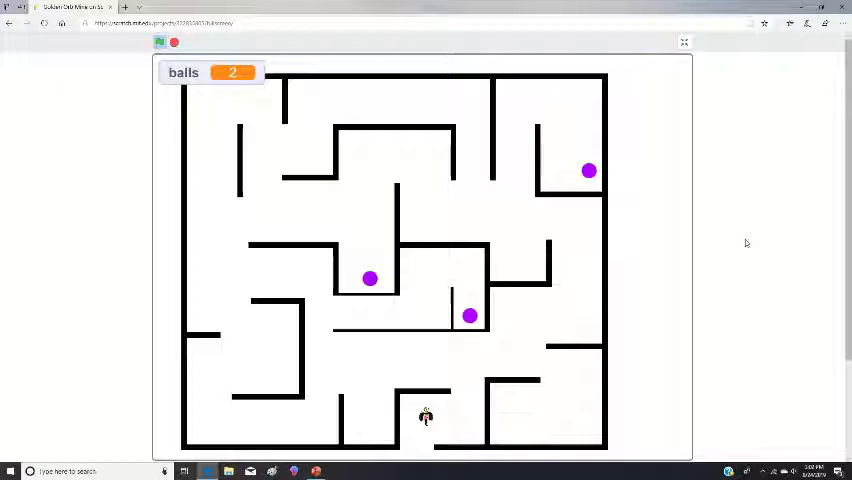
key(Down)
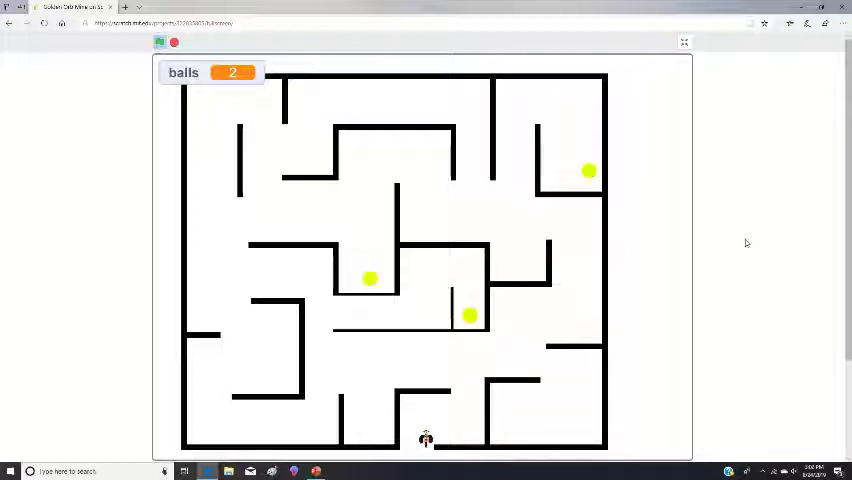
key(Up)
key(Right)
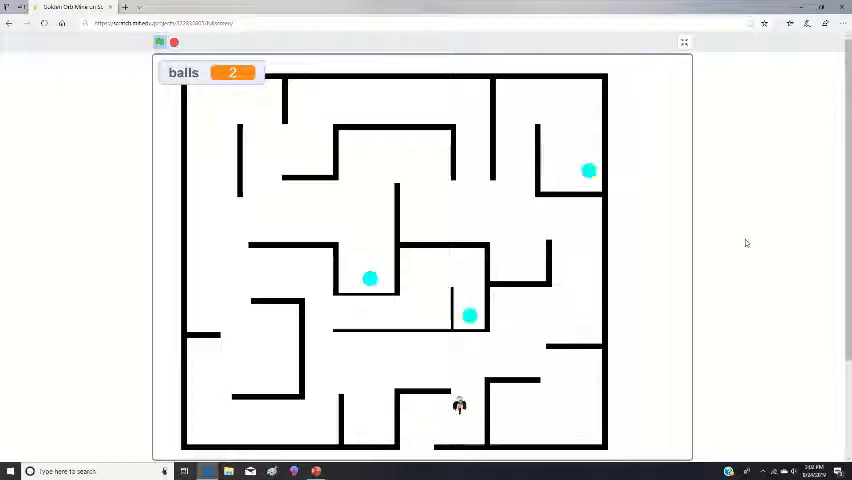
key(Up)
key(Right)
Steer the fly onto the upper-right ball.
key(Right)
key(Up)
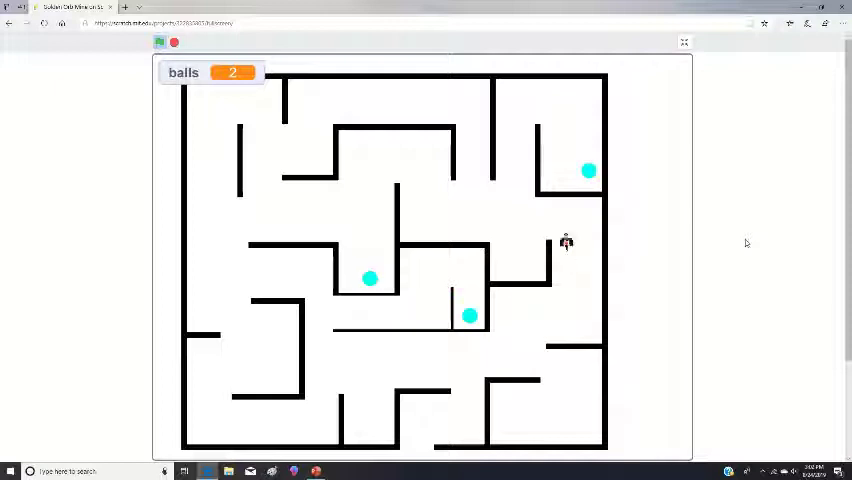
key(Up)
key(Left)
key(Up)
key(Up)
key(Right)
key(Down)
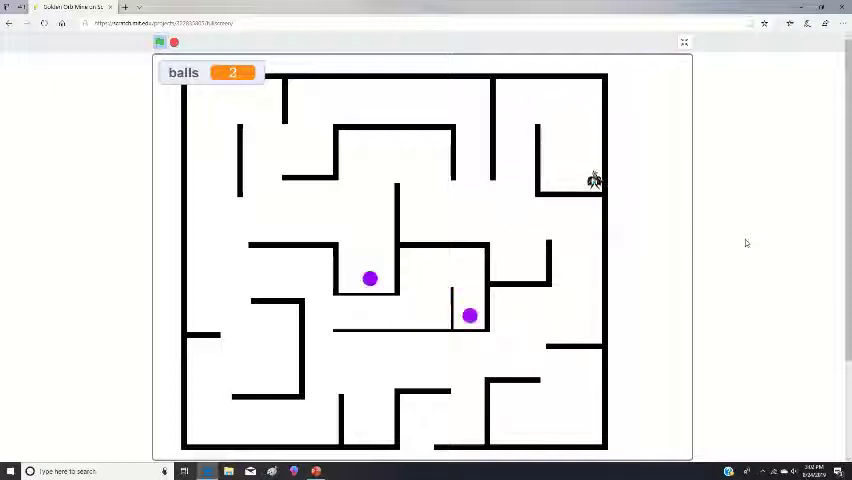
key(Up)
key(Up)
Collect the middle ball, then the last ball, bringing the count to 5.
key(Left)
key(Down)
key(Down)
key(Left)
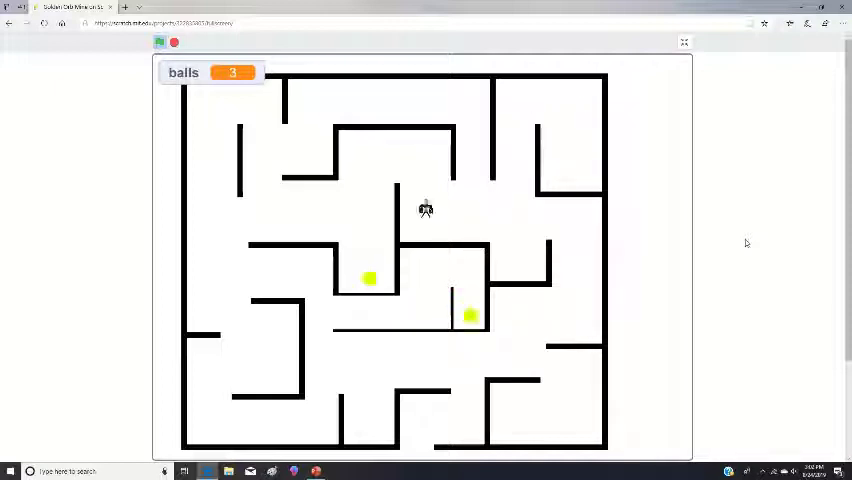
key(Down)
key(Down)
key(Left)
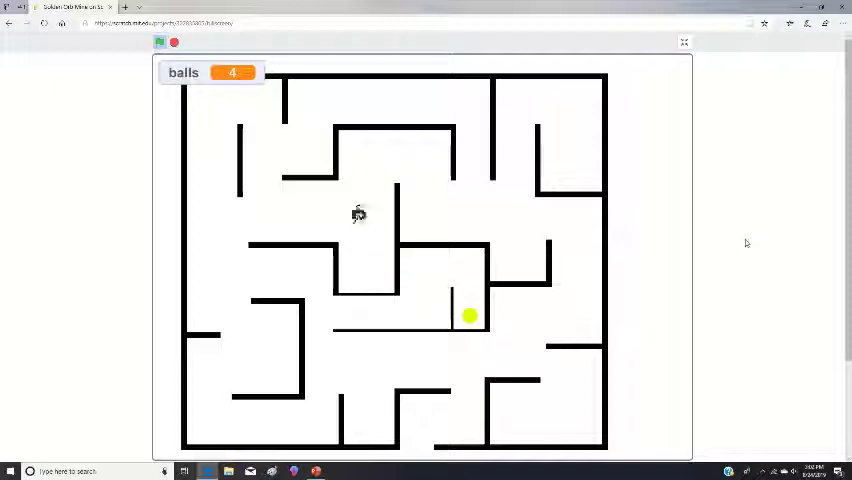
key(Left)
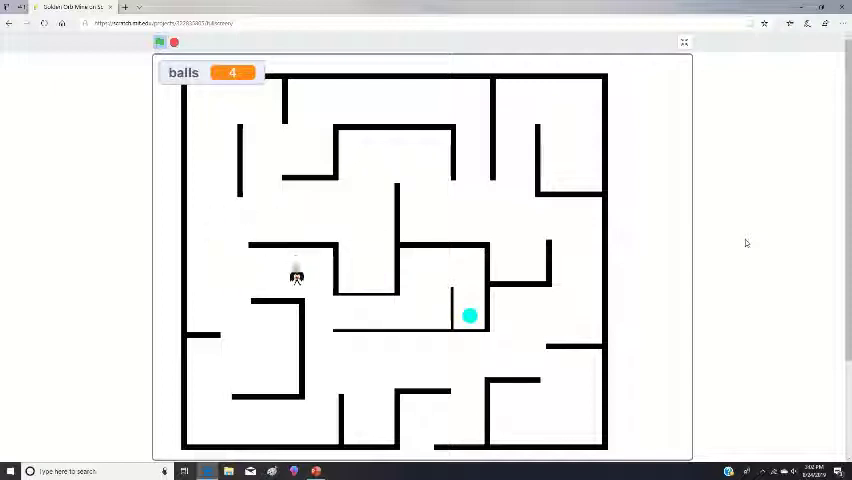
key(Right)
key(Down)
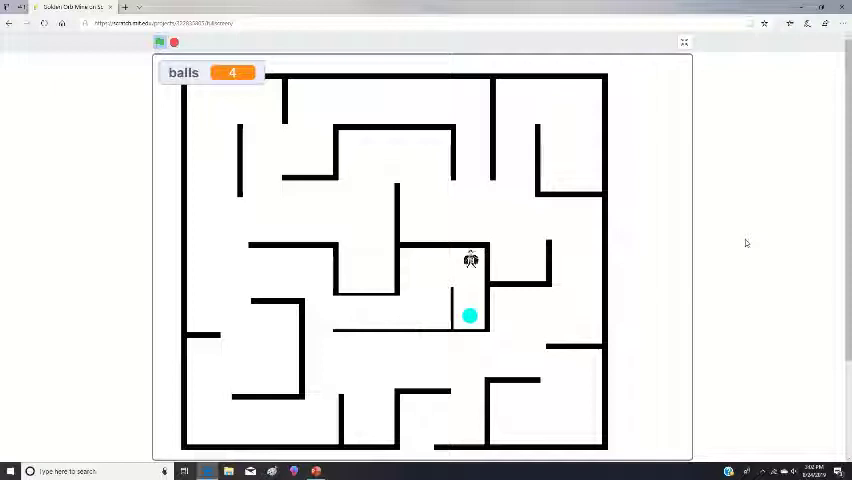
key(Down)
Nudge the player up as the game restarts at the first maze with 0 balls.
key(Up)
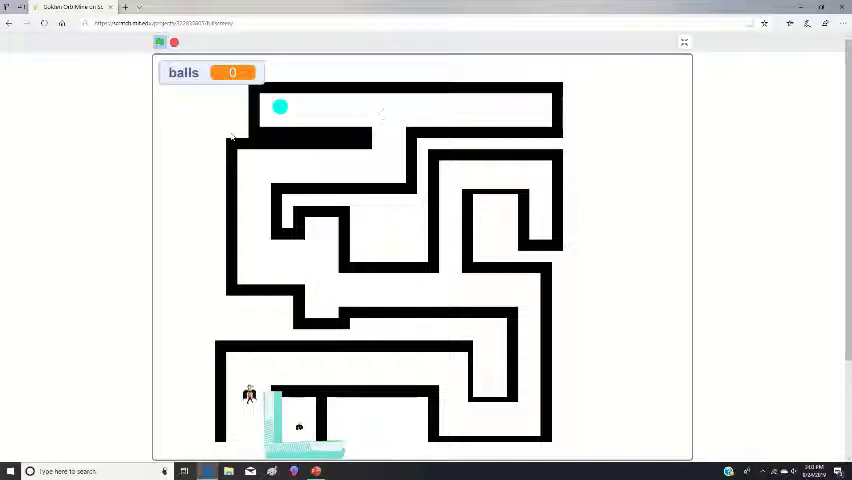
Walk the player left along the lower corridor to the exit, loading the dragon maze.
key(Left)
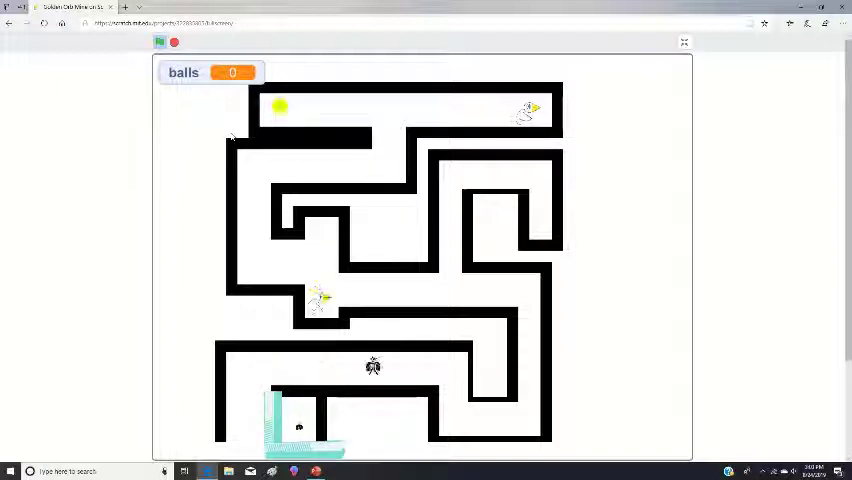
key(Left)
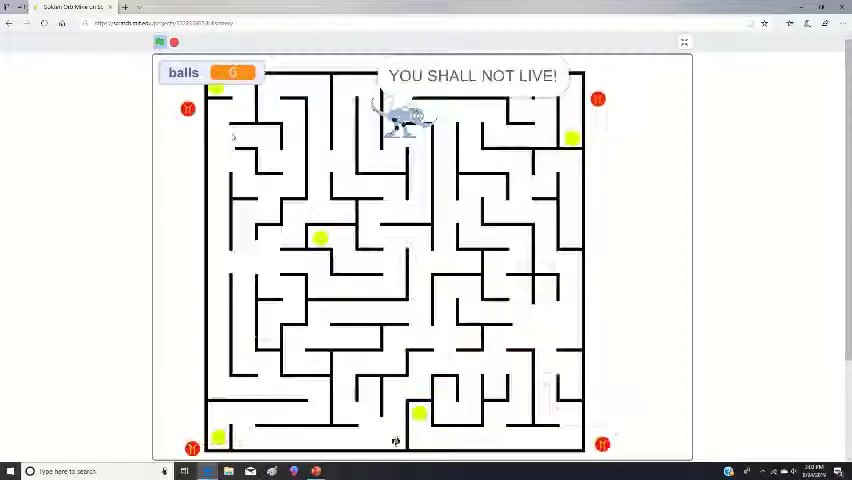
Move the player up the corridor and left to a ball, raising the count to 6.
key(Up)
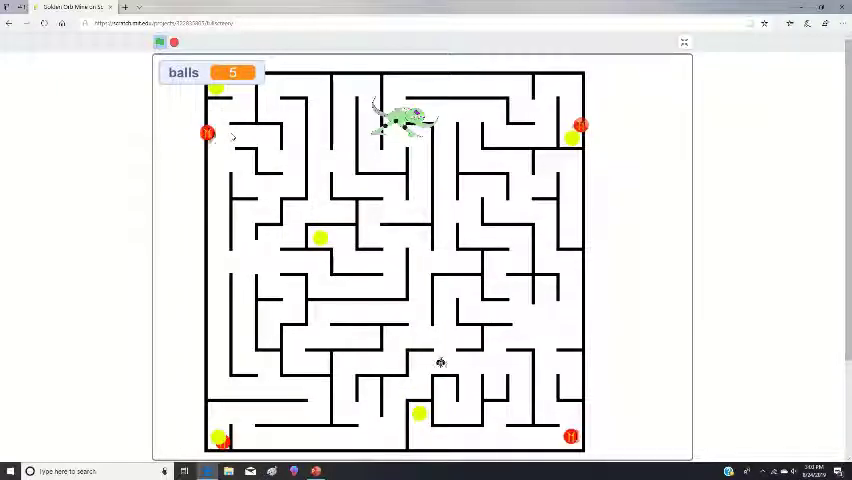
key(Up)
key(Left)
key(Up)
key(Up)
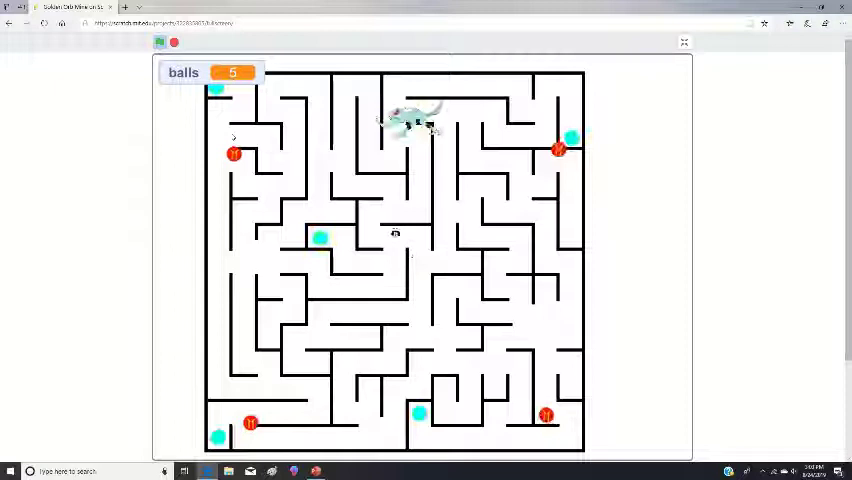
key(Left)
key(Left)
Head to the maze's left side and up the corridor to collect the top-left ball.
key(Right)
key(Down)
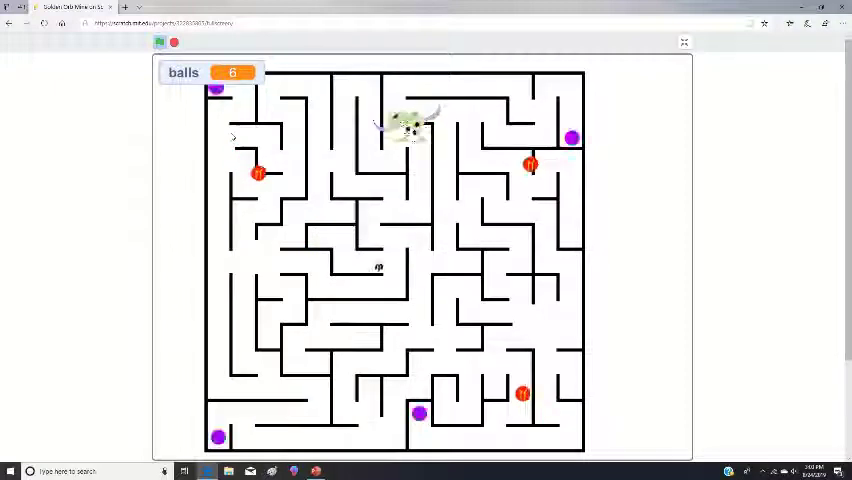
key(Left)
key(Up)
key(Left)
key(Up)
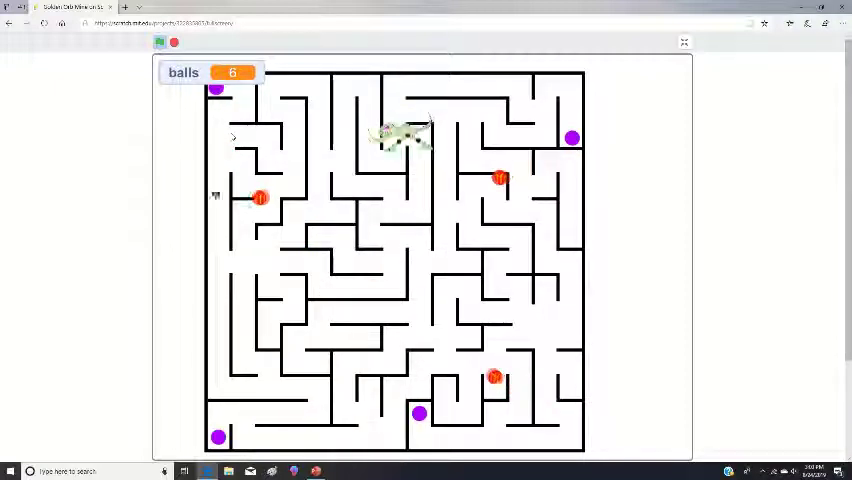
key(Up)
key(Up)
Go back down past the fireballs and collect the bottom-left ball, raising the count to 8.
key(Down)
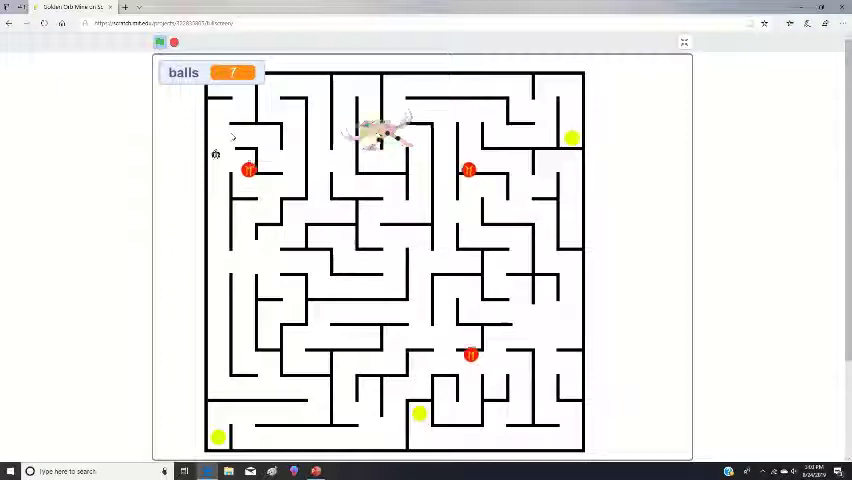
key(Right)
key(Right)
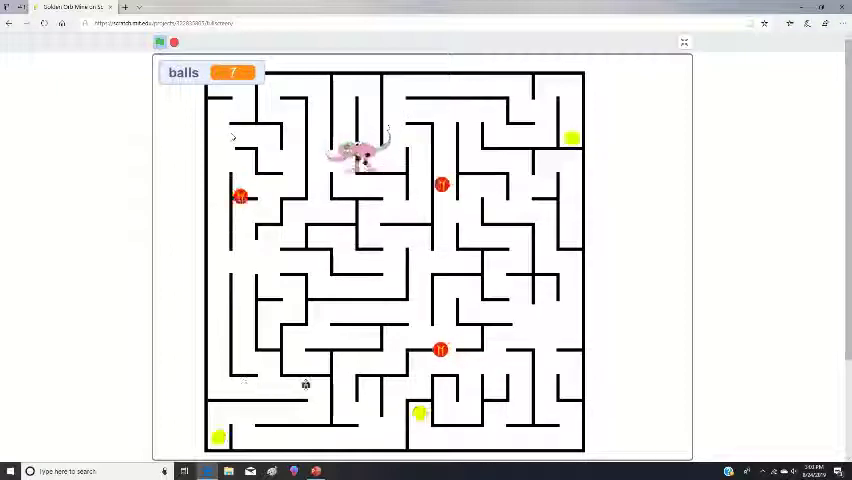
key(Down)
key(Left)
key(Down)
Leave the bottom-left corner and travel right along the bottom corridor.
key(Up)
key(Right)
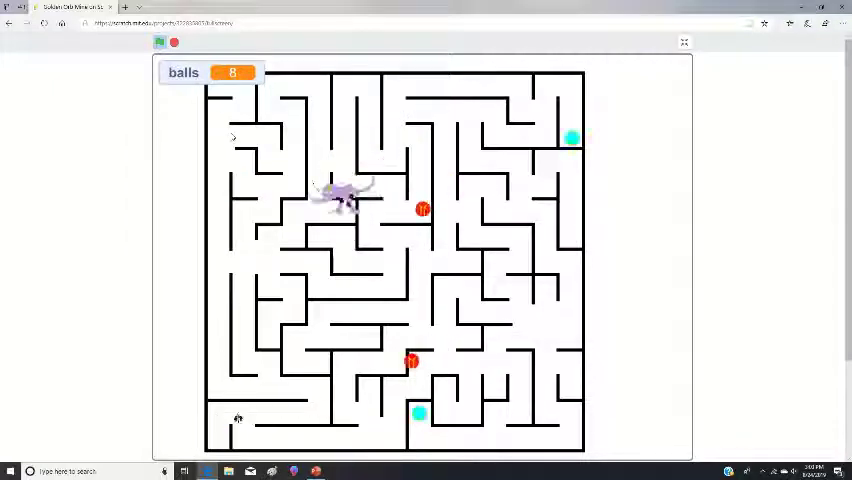
key(Down)
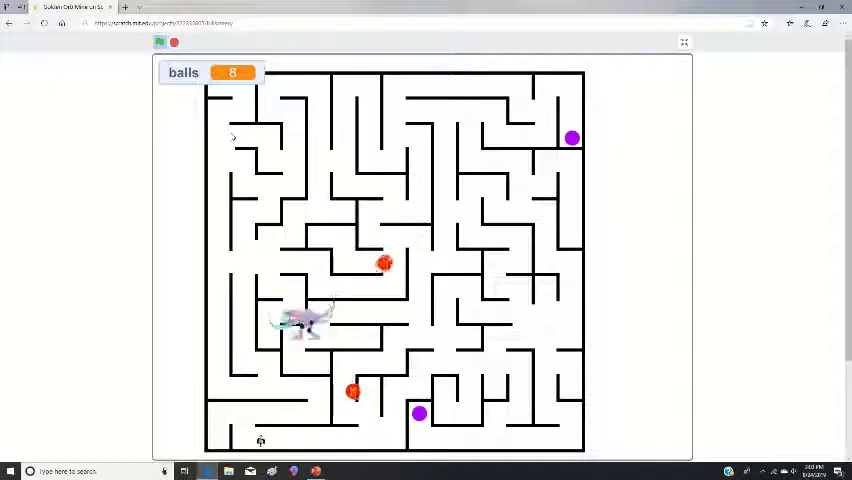
key(Right)
key(Up)
key(Up)
key(Right)
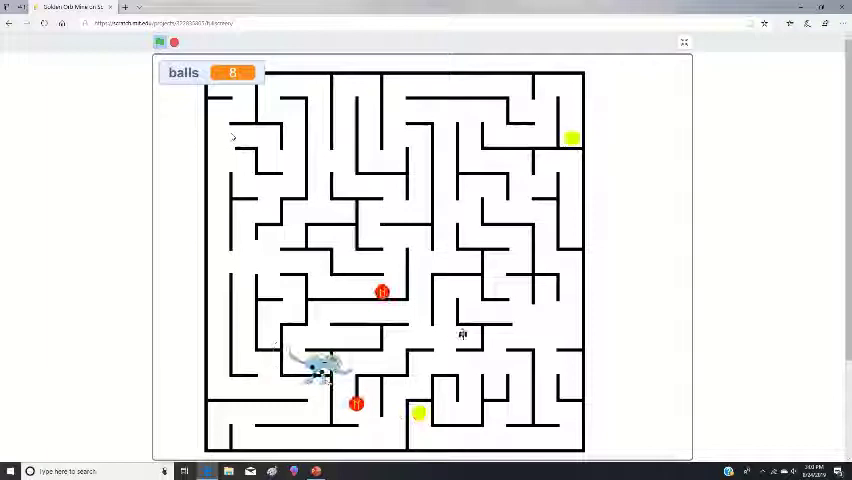
key(Down)
key(Right)
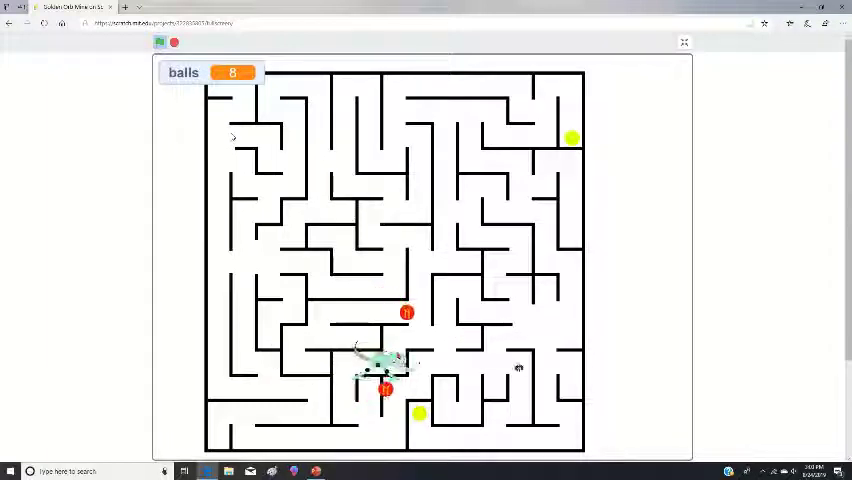
Weave through the lower corridors toward the maze's lower-right area.
key(Down)
key(Left)
key(Down)
key(Right)
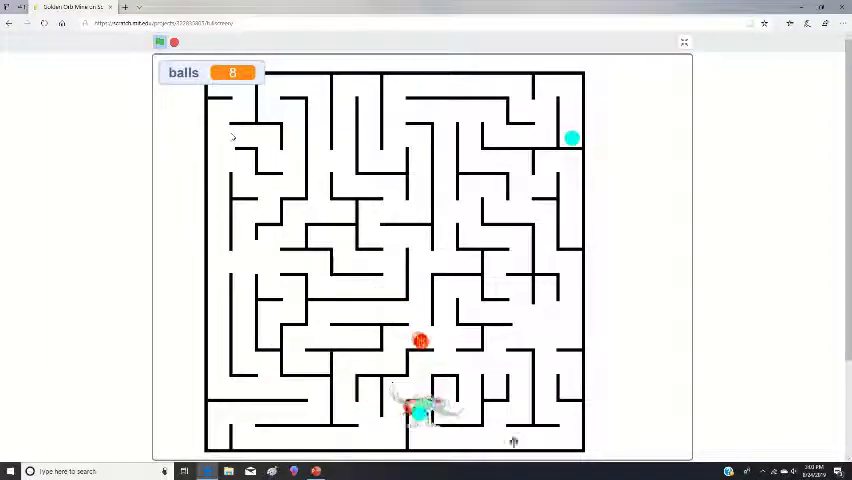
key(Up)
key(Left)
Climb up the right-side passages toward the top of the maze.
key(Up)
key(Up)
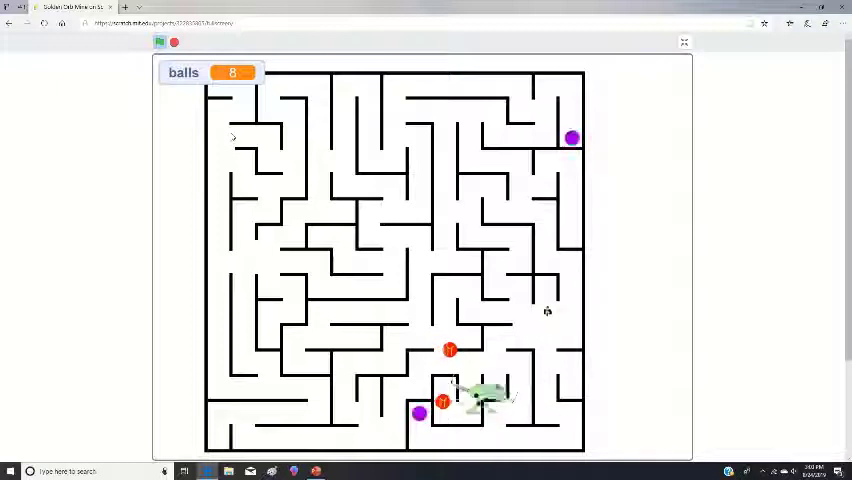
key(Right)
key(Up)
key(Left)
key(Up)
key(Left)
Reach the top corridor and collect the top-right ball, raising the count to 9.
key(Right)
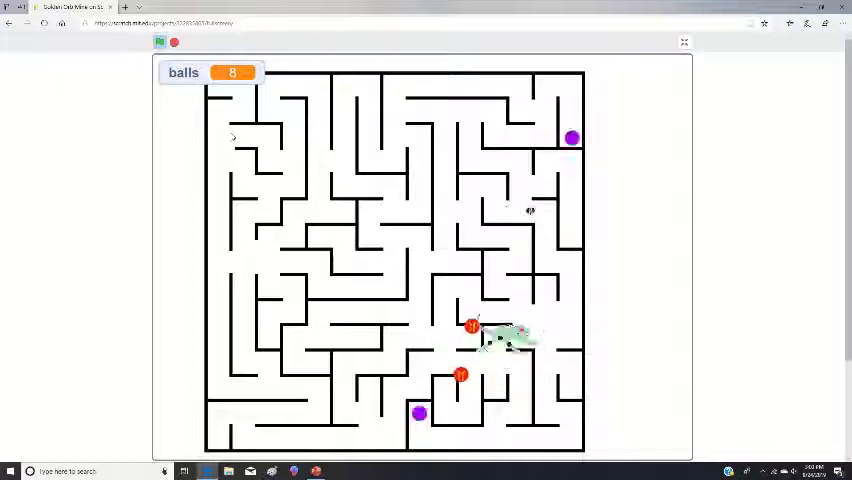
key(Left)
key(Up)
key(Up)
key(Left)
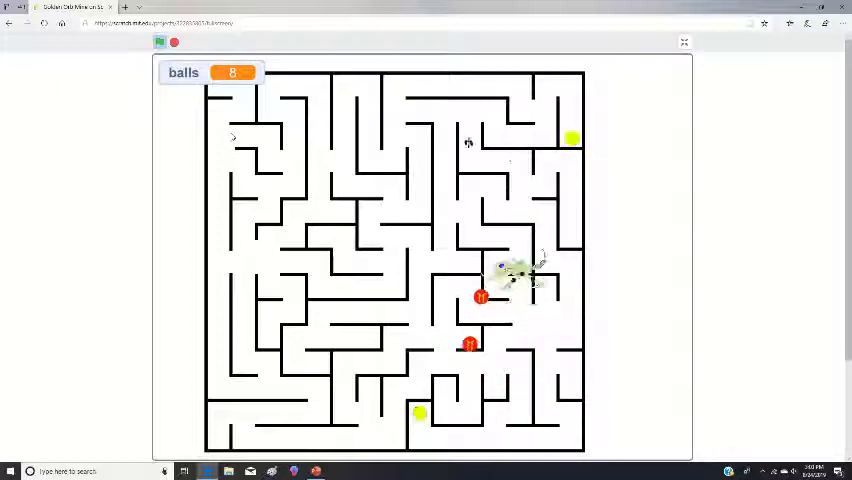
key(Up)
key(Right)
key(Right)
key(Up)
key(Down)
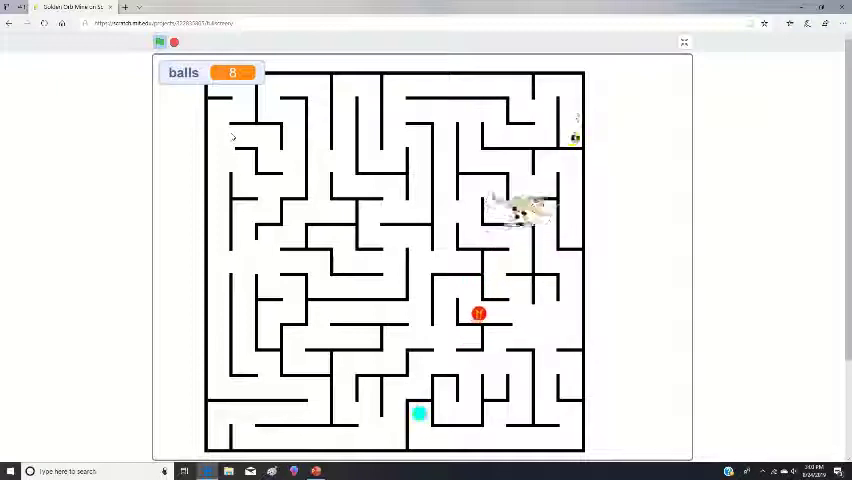
key(Up)
Move left along the top corridor and down into the upper-middle maze.
key(Left)
key(Down)
key(Left)
key(Up)
key(Left)
key(Left)
key(Down)
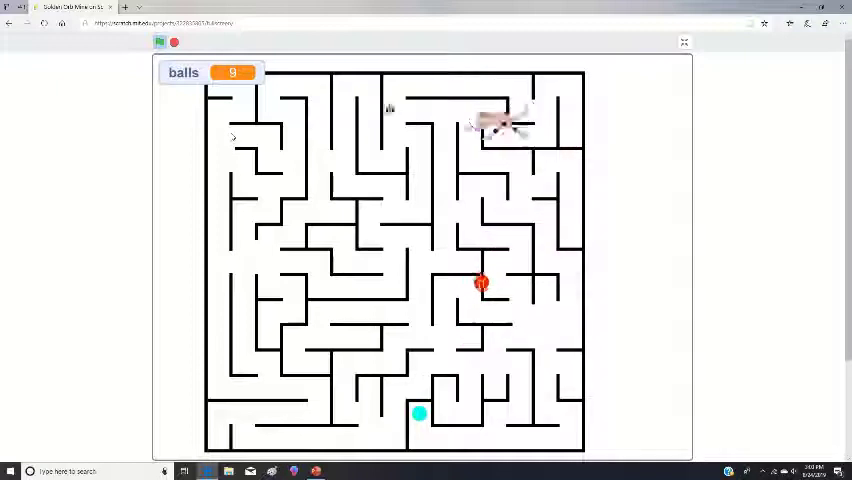
key(Down)
key(Left)
key(Up)
Work down and left through the maze toward the lower-left area.
key(Left)
key(Down)
key(Down)
key(Left)
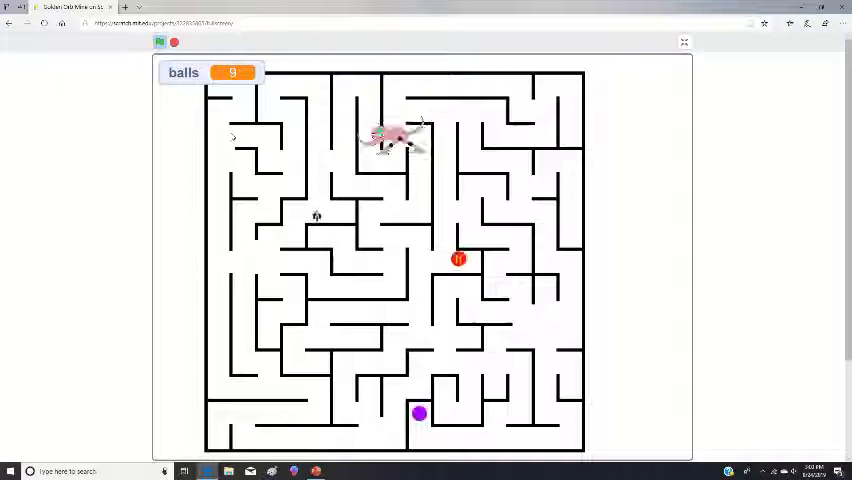
key(Left)
key(Down)
key(Down)
key(Down)
key(Right)
key(Down)
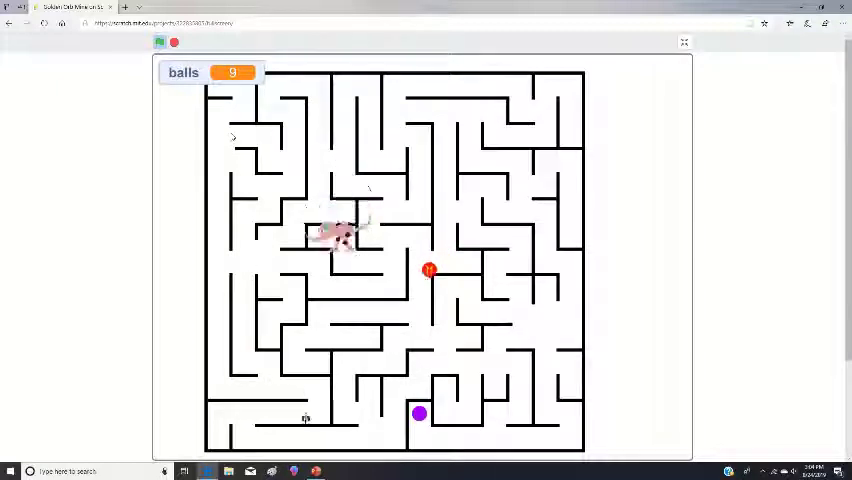
key(Left)
key(Down)
key(Down)
Travel right along the bottom corridor toward the last ball near the bottom.
key(Right)
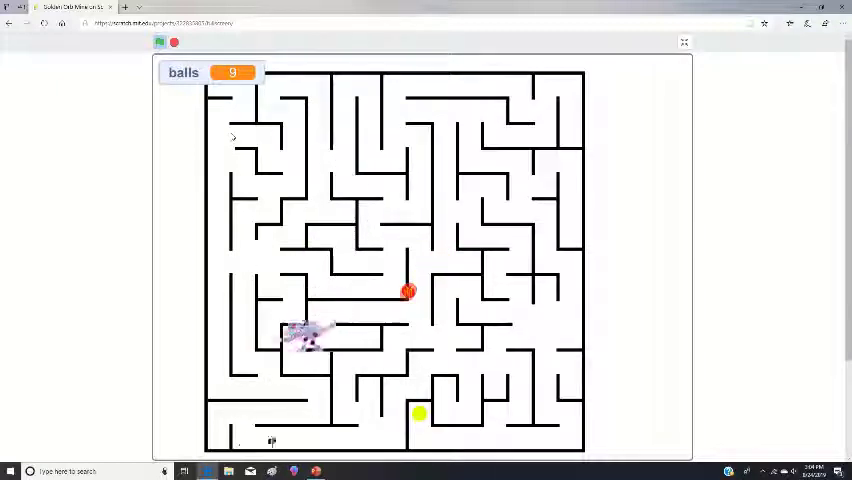
key(Right)
key(Right)
key(Up)
key(Up)
key(Right)
key(Right)
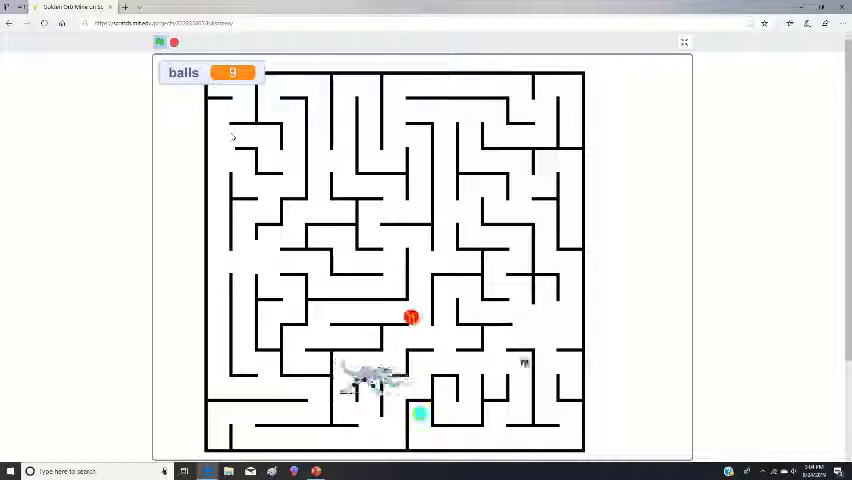
key(Down)
key(Left)
key(Right)
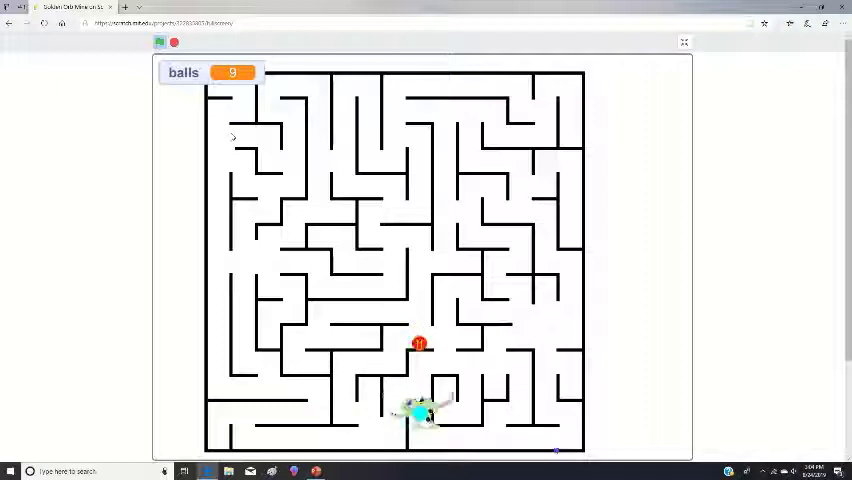